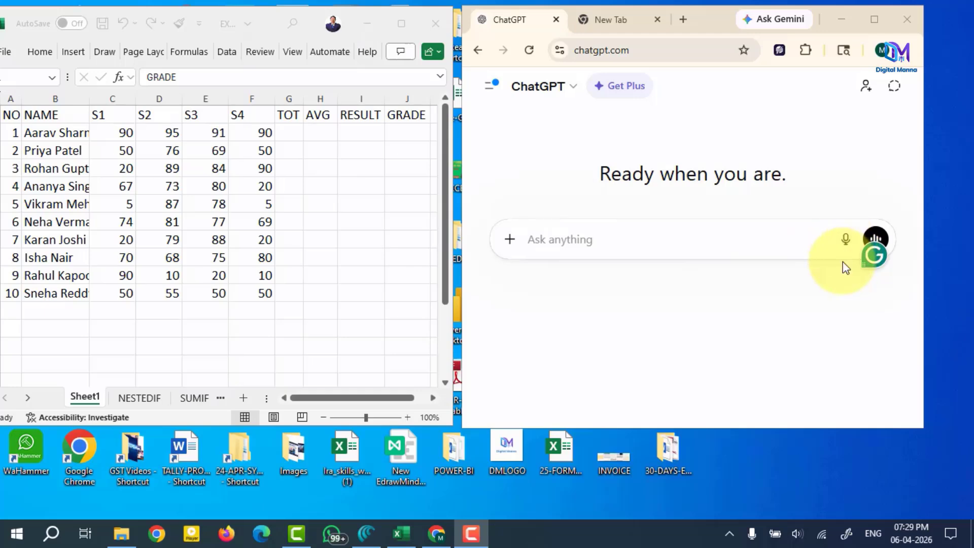
Step: Dictate and send a Telugu prompt asking for the formula to find the total of the data in C2 to F2
left_click(845, 241)
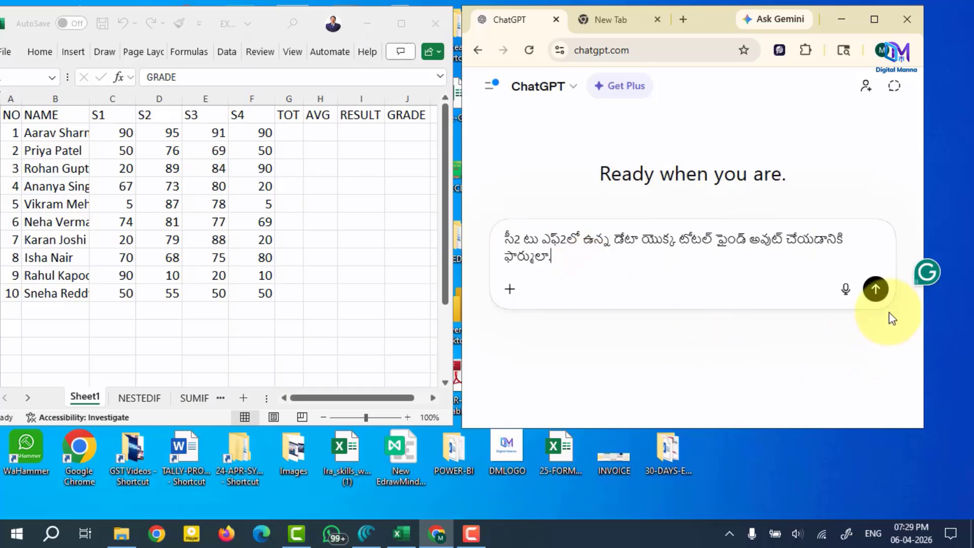
left_click(876, 289)
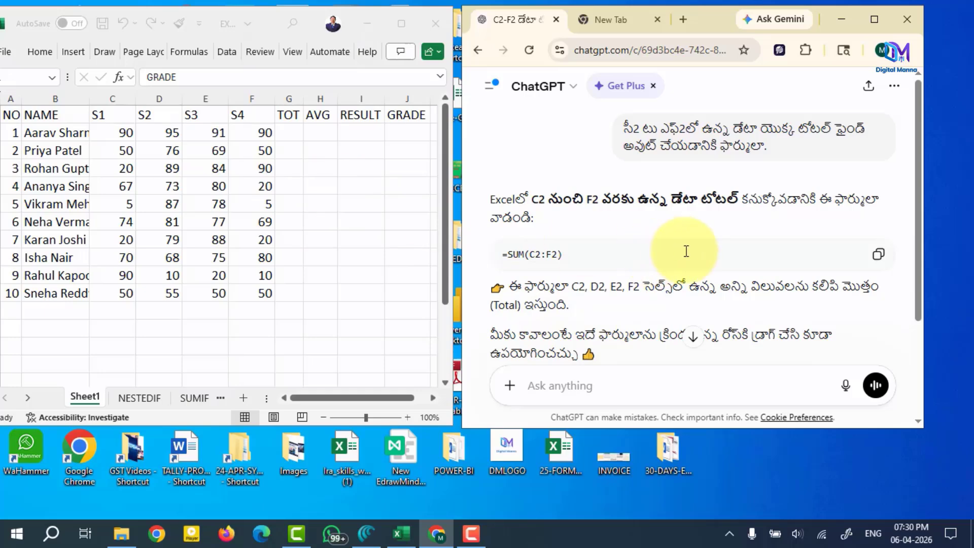
scroll(686, 251, "down", 1)
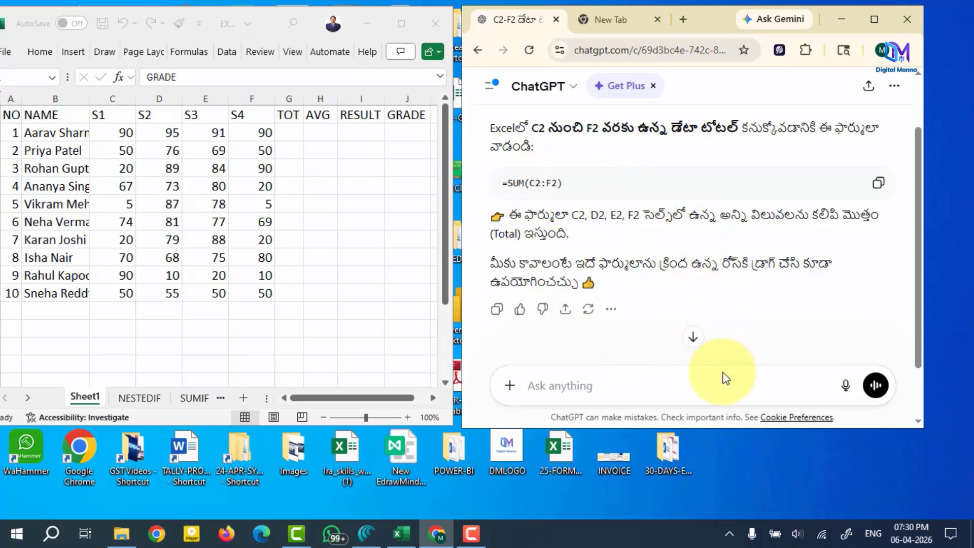
Step: Dictate and send a follow-up Telugu prompt asking how to find the average of C2 to F2
left_click(845, 386)
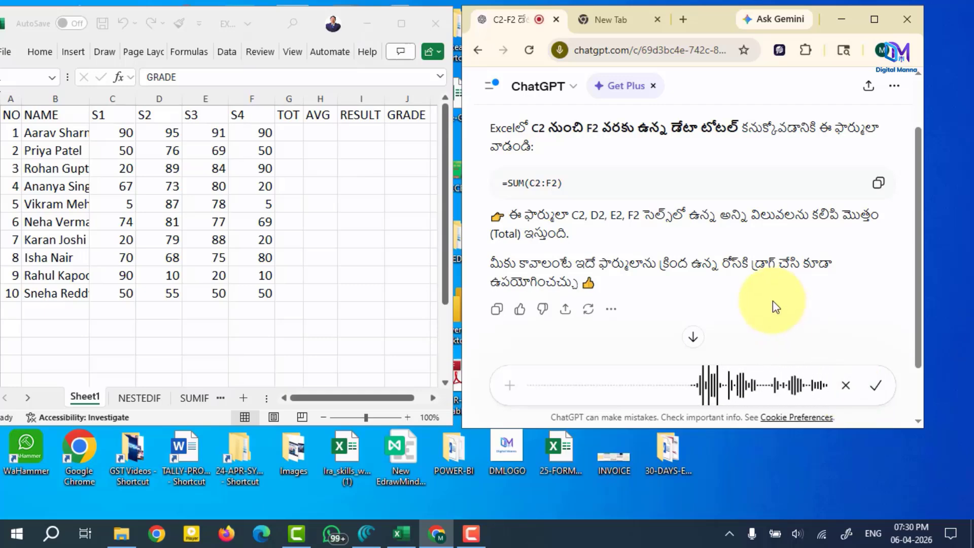
left_click(875, 385)
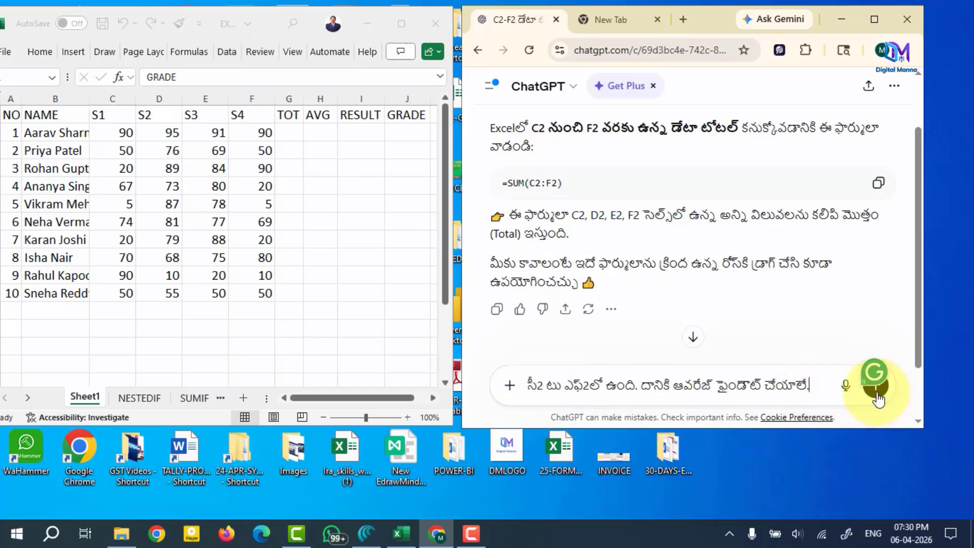
left_click(877, 387)
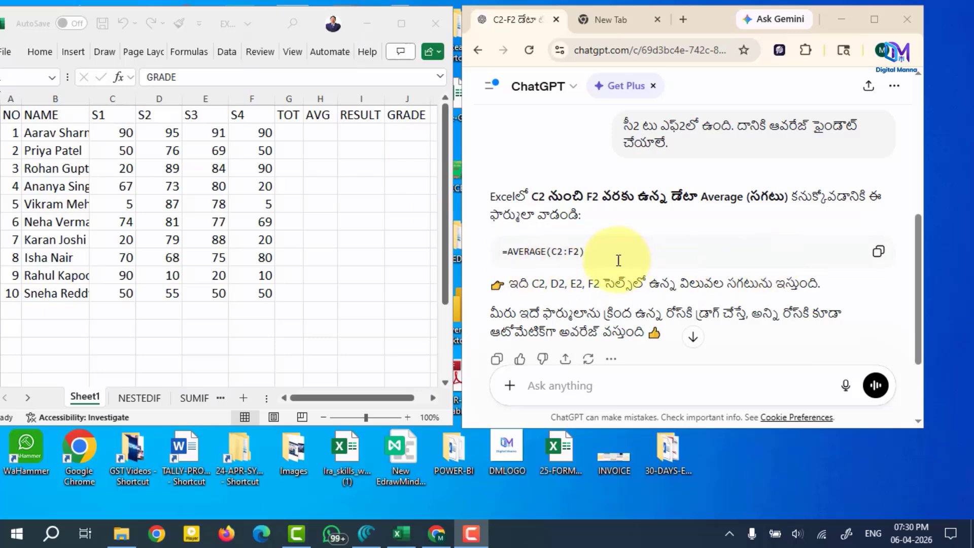
Step: Copy the formula =SUM(C2:F2) from the chat answer and paste it into cell G2 under TOT in the Excel sheet
scroll(674, 227, "up", 6)
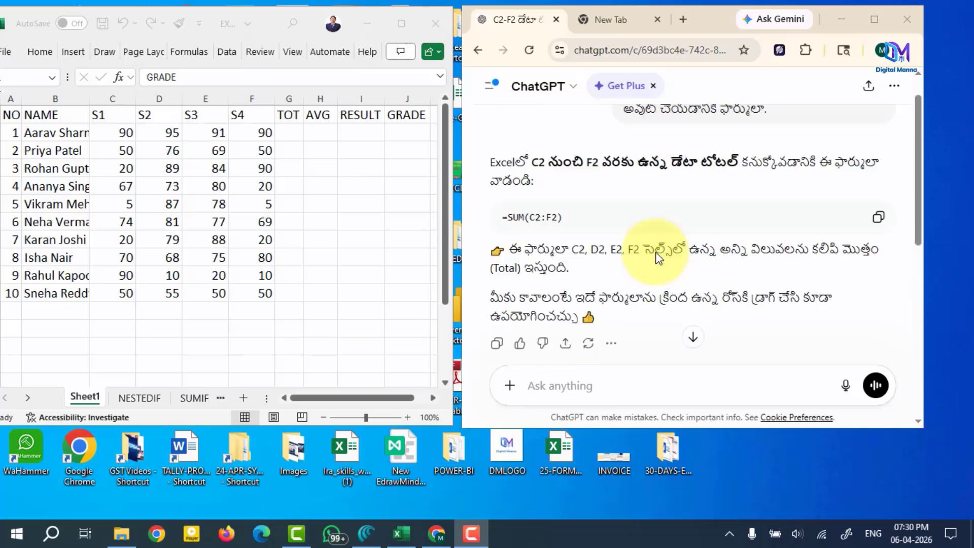
scroll(658, 256, "down", 1)
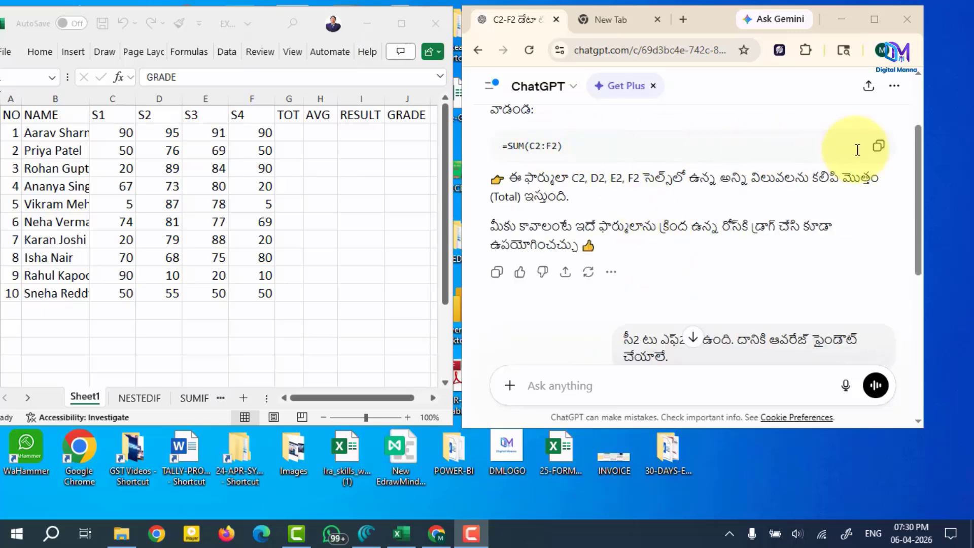
left_click(877, 150)
left_click(286, 129)
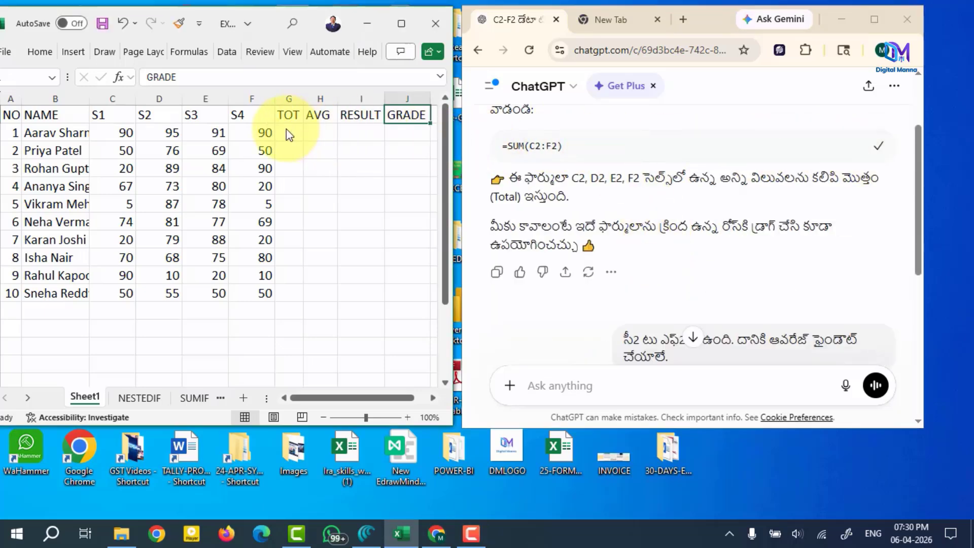
right_click(286, 129)
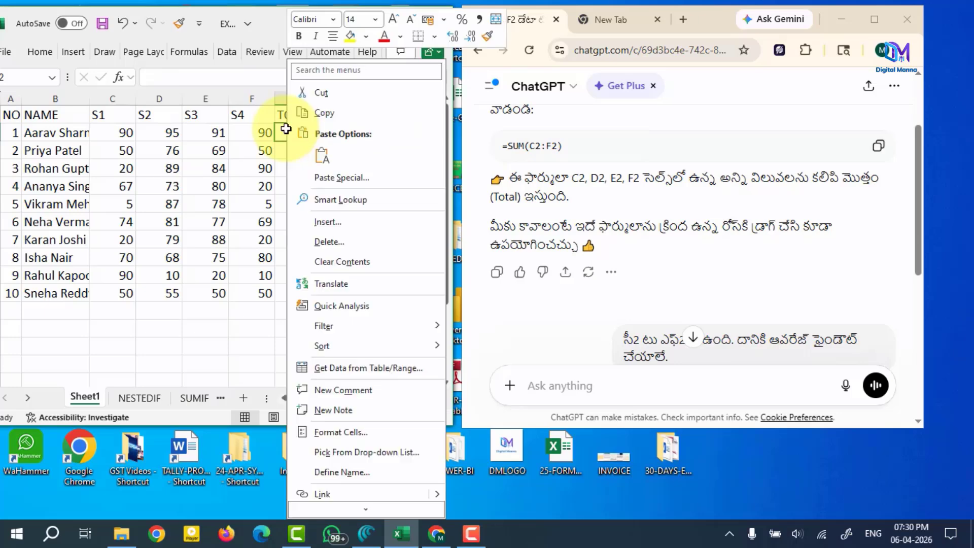
left_click(321, 158)
Step: Copy the formula =AVERAGE(C2:F2) from the chat answer and paste it into cell H2 under AVG in the Excel sheet
left_click(318, 132)
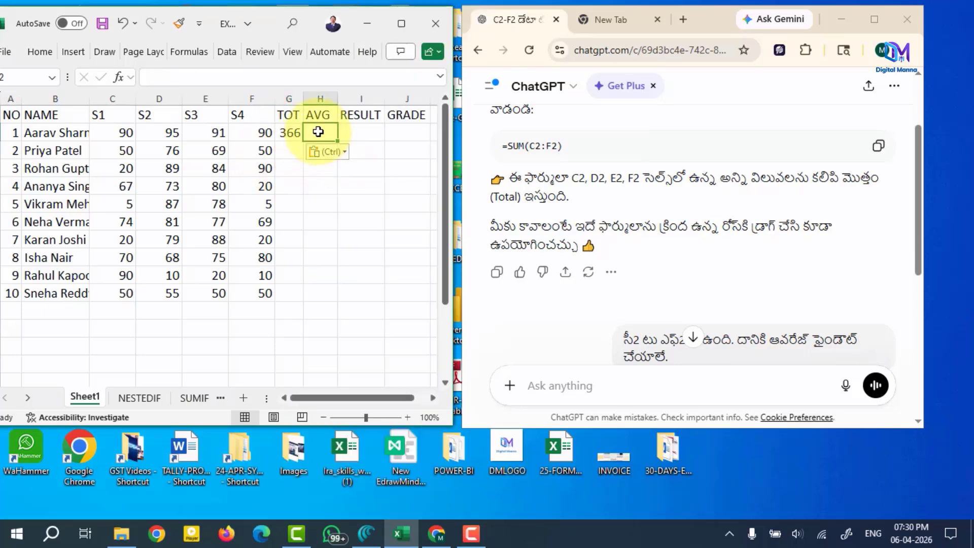
scroll(700, 284, "down", 2)
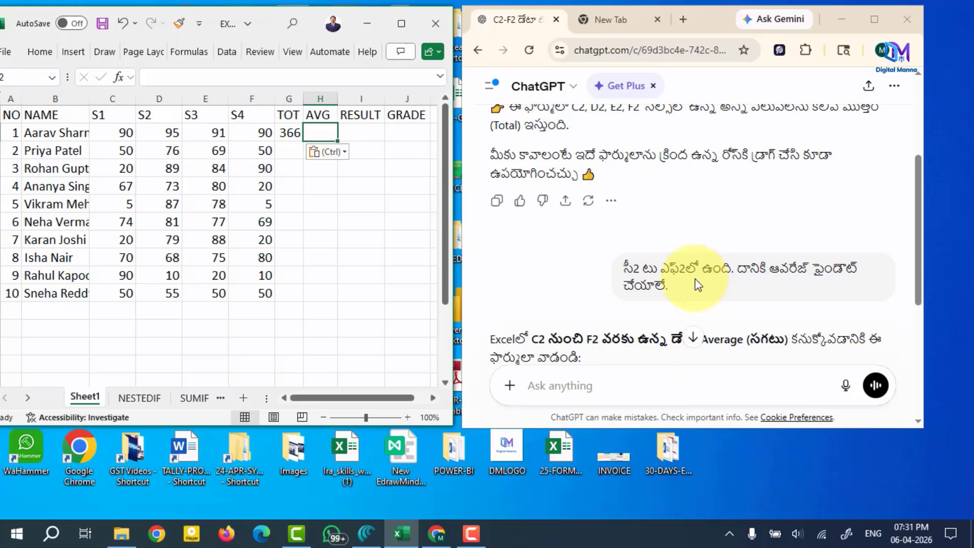
scroll(697, 284, "down", 2)
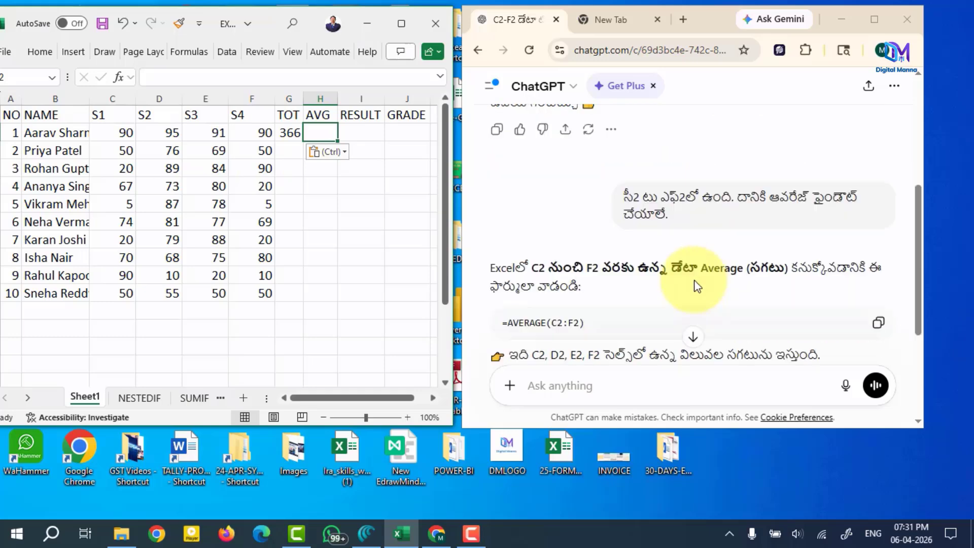
left_click(879, 324)
left_click(319, 130)
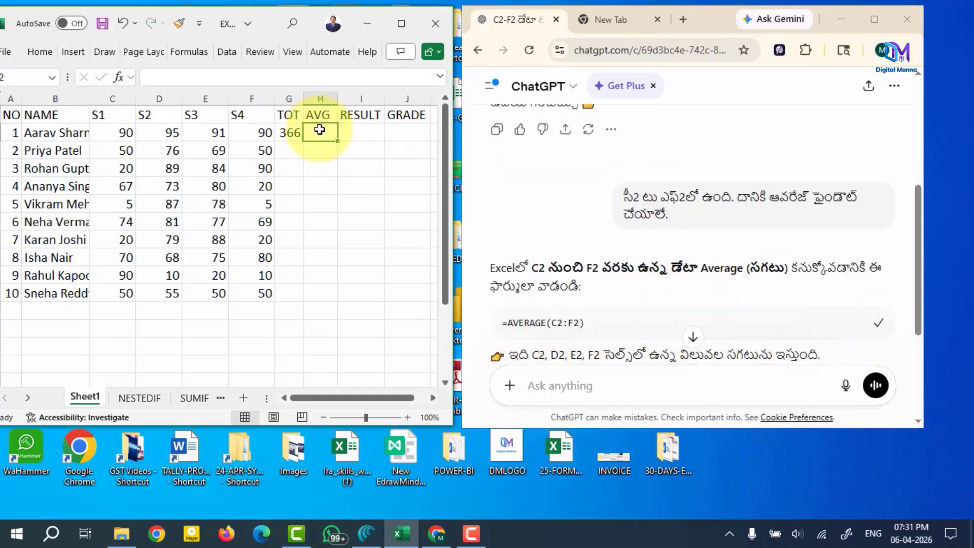
right_click(320, 130)
left_click(356, 155)
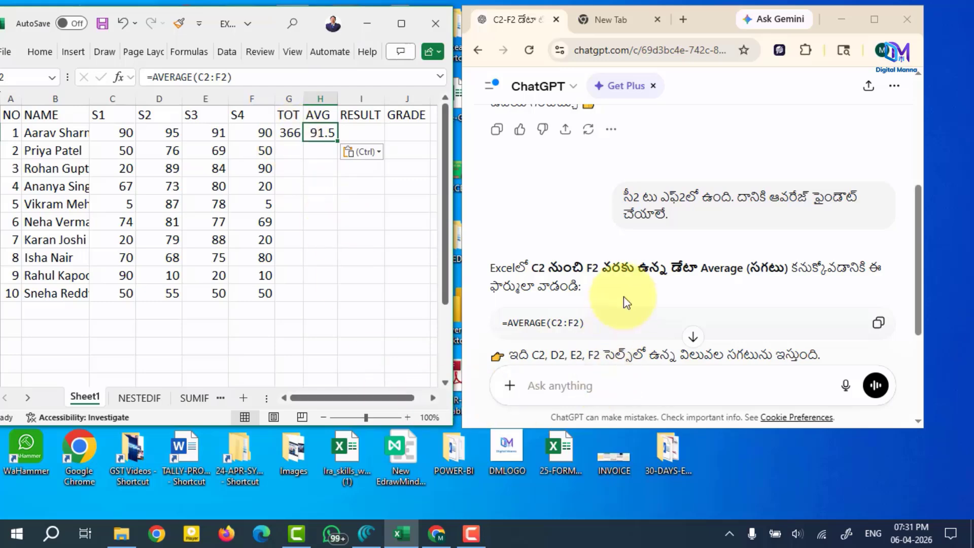
Step: Dictate and send a Telugu prompt to ChatGPT for a formula that gives Pass when the total exceeds 300 and Fail when it is lower
scroll(644, 295, "down", 2)
scroll(653, 307, "down", 3)
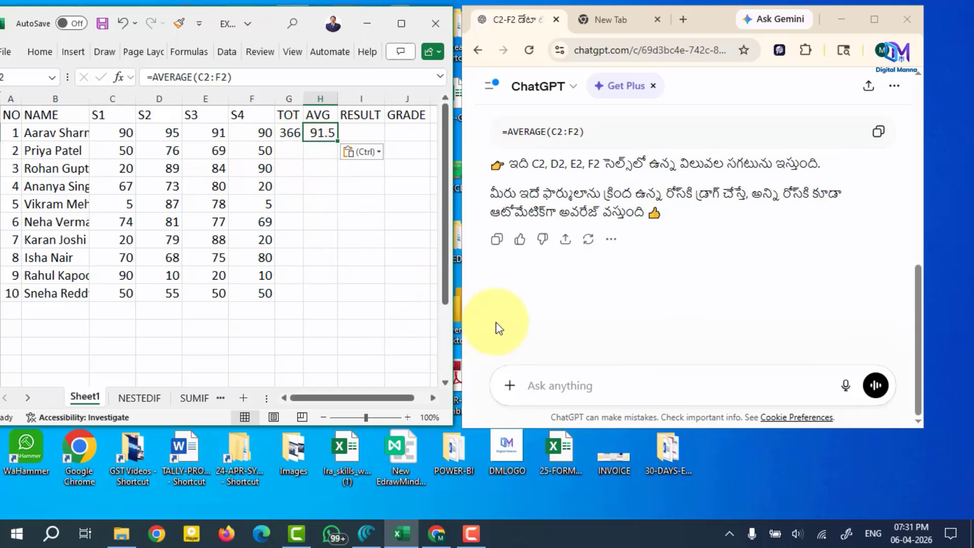
left_click(845, 388)
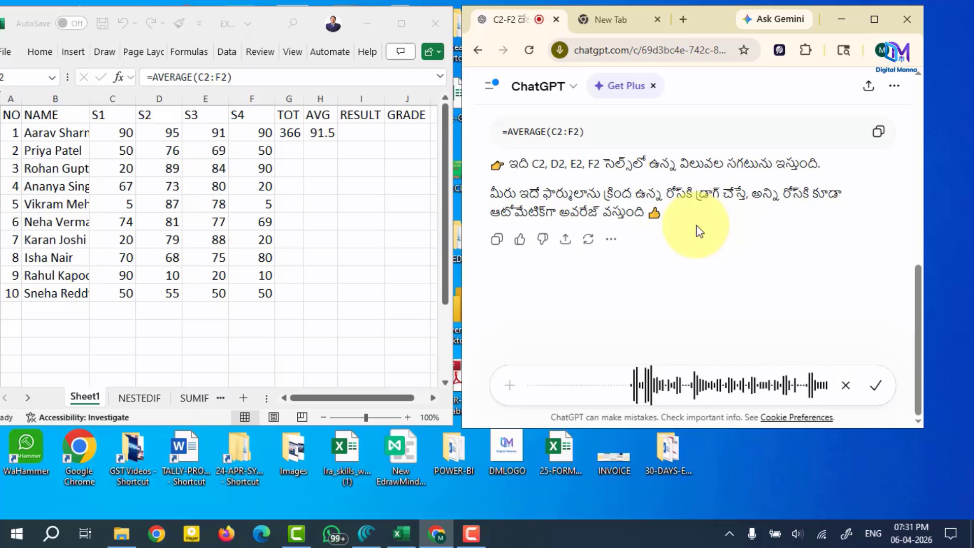
left_click(873, 387)
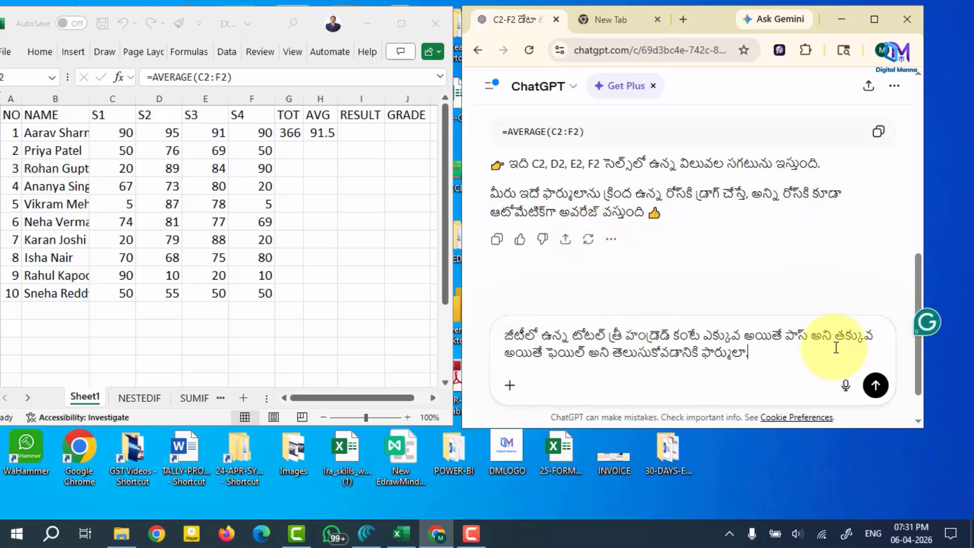
left_click(872, 386)
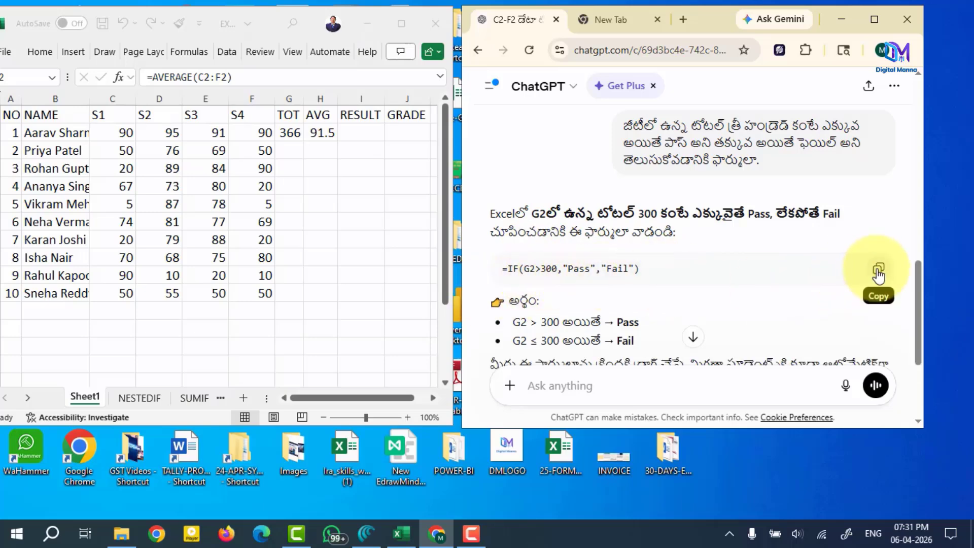
Step: Paste =IF(G2>300,"Pass","Fail") into Excel cell I2 under RESULT, and fill the TOT, AVG and RESULT formulas down for all ten students
left_click(357, 128)
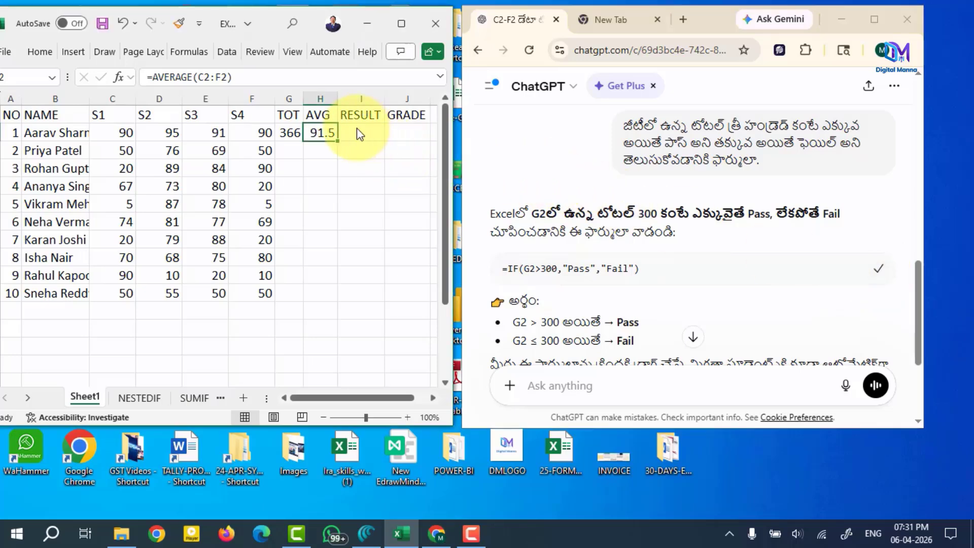
right_click(356, 129)
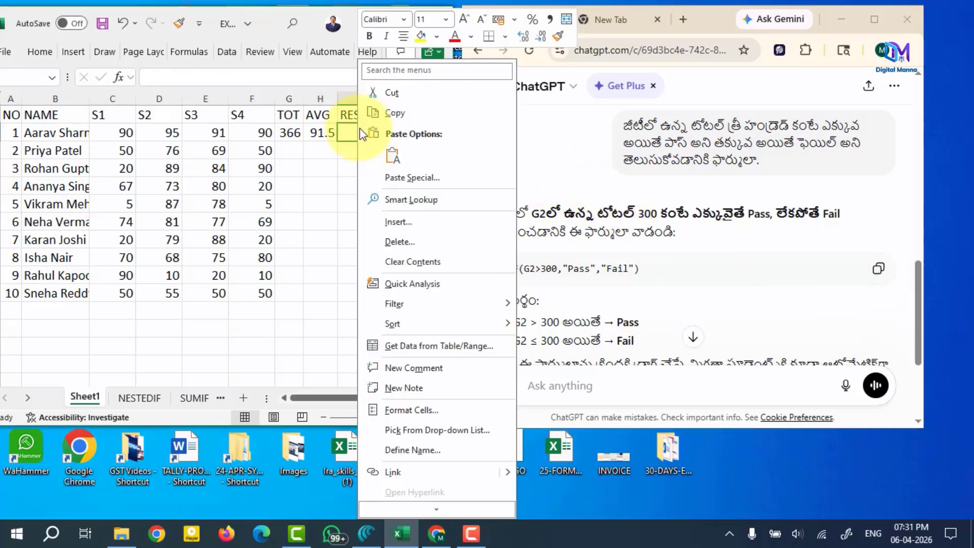
left_click(392, 155)
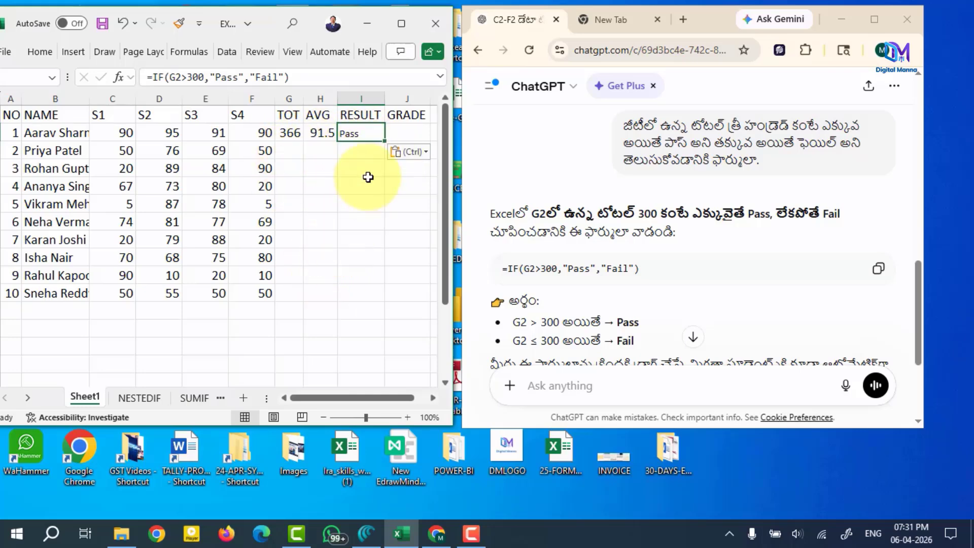
left_click(401, 132)
left_click_drag(284, 132, 381, 298)
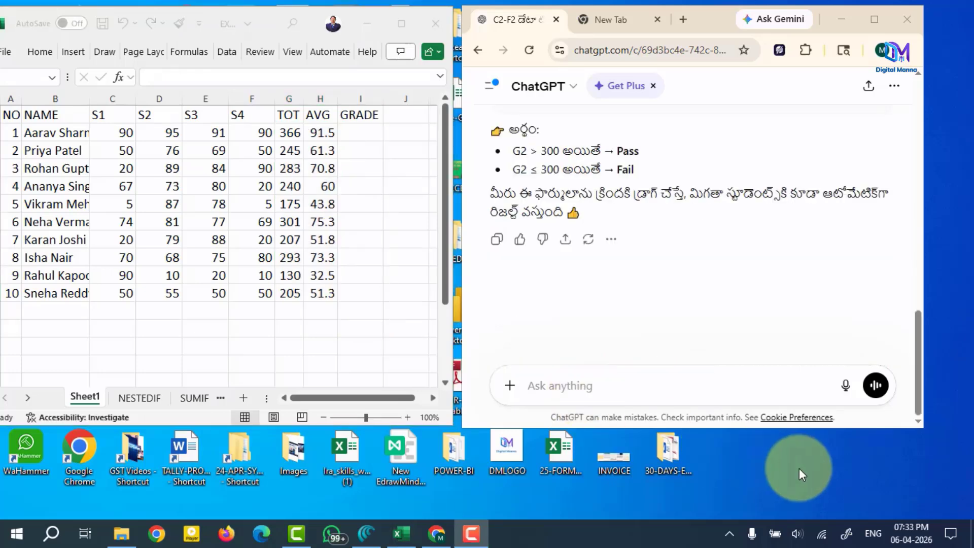
Step: Dictate a Telugu prompt for a formula grading H2: above 80 First Class with Distinction, 60 First Class, 50 Second Class, 40 Pass, otherwise Fail
left_click(845, 386)
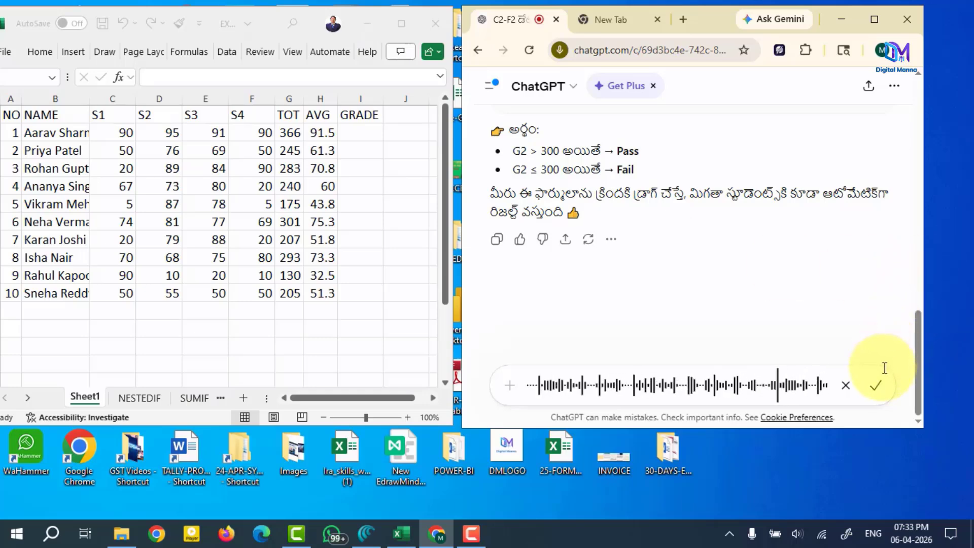
left_click(876, 385)
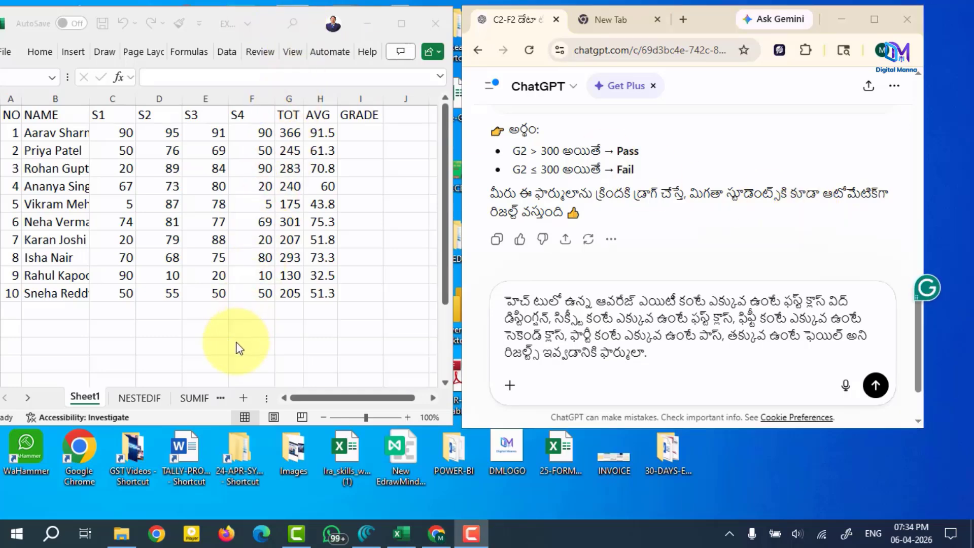
left_click(877, 386)
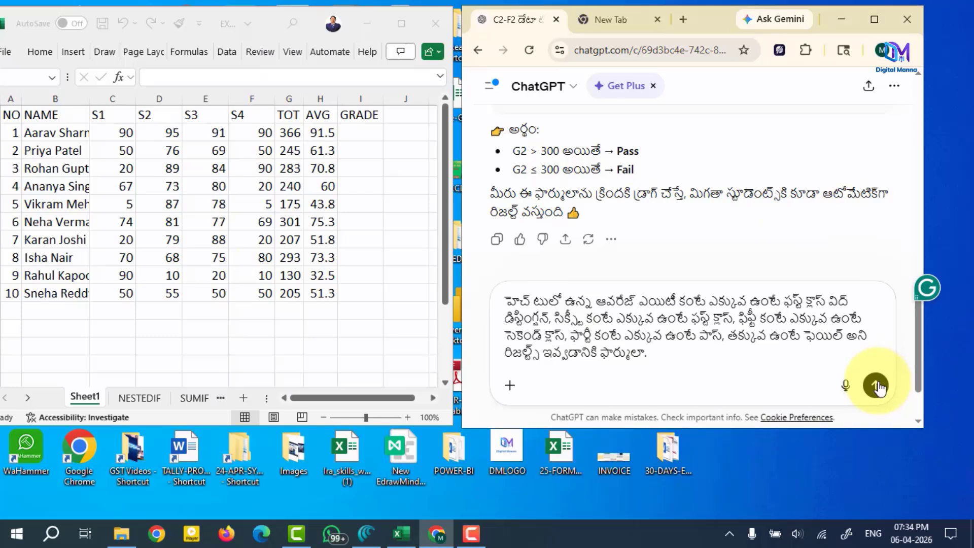
left_click(877, 386)
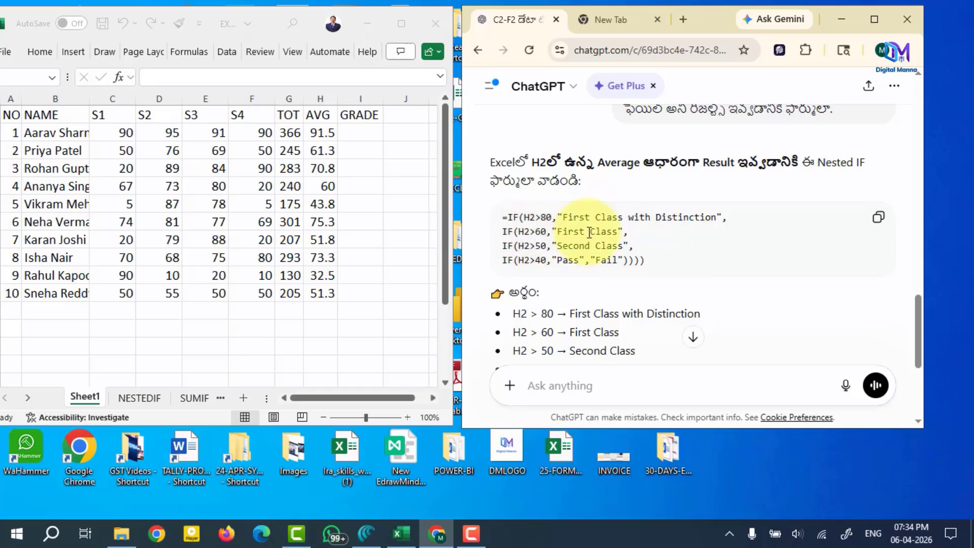
Step: Copy the nested IF grading formula for H2 from the chat answer and enter it in Excel cell I2 under GRADE
left_click(878, 217)
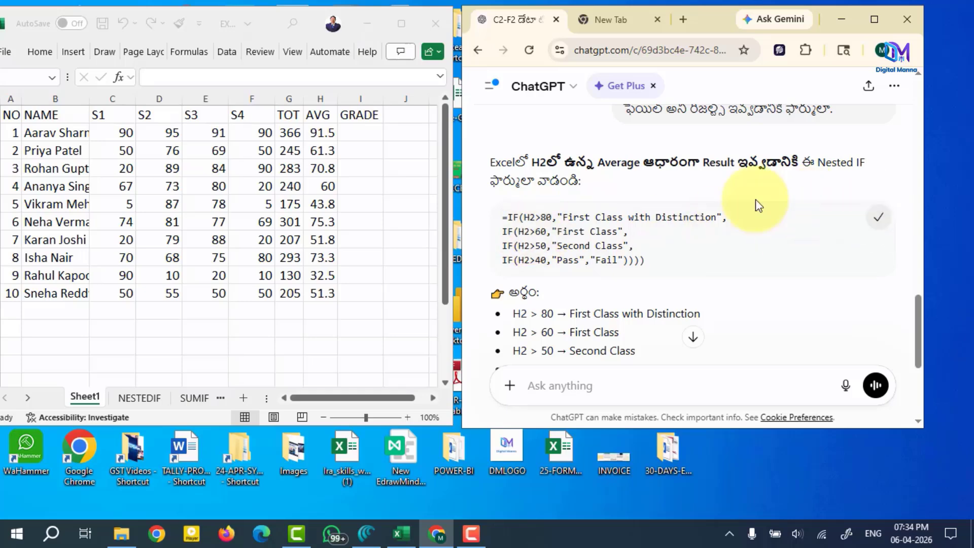
left_click(158, 79)
left_click(157, 78)
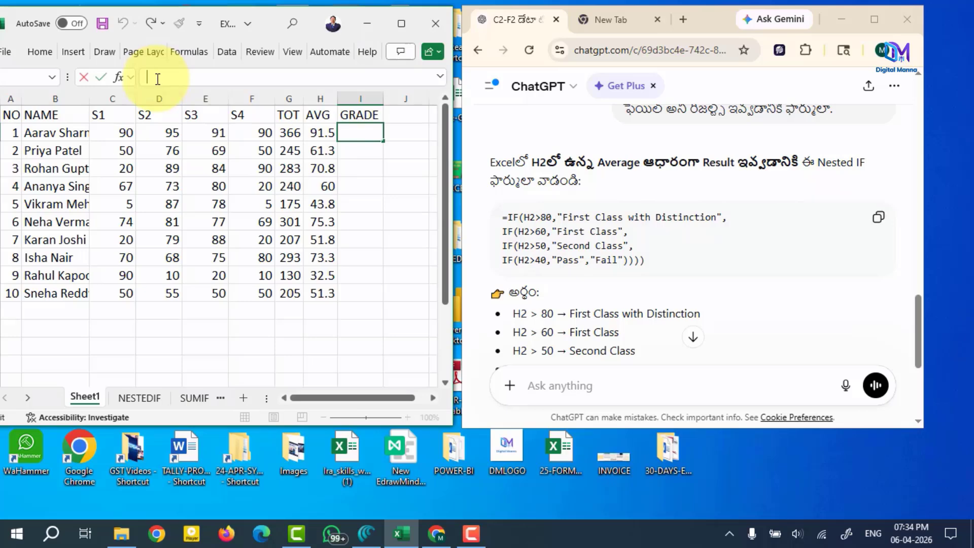
right_click(158, 78)
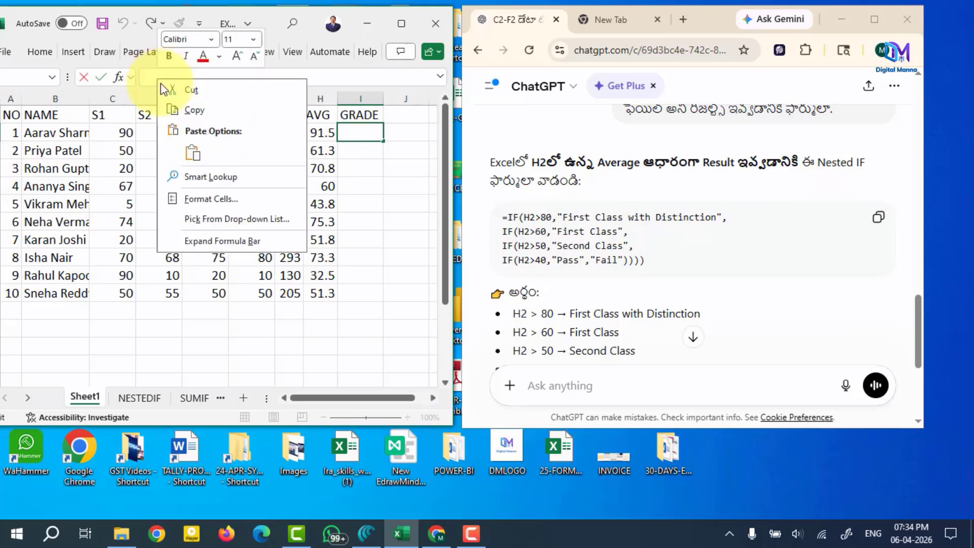
left_click(193, 152)
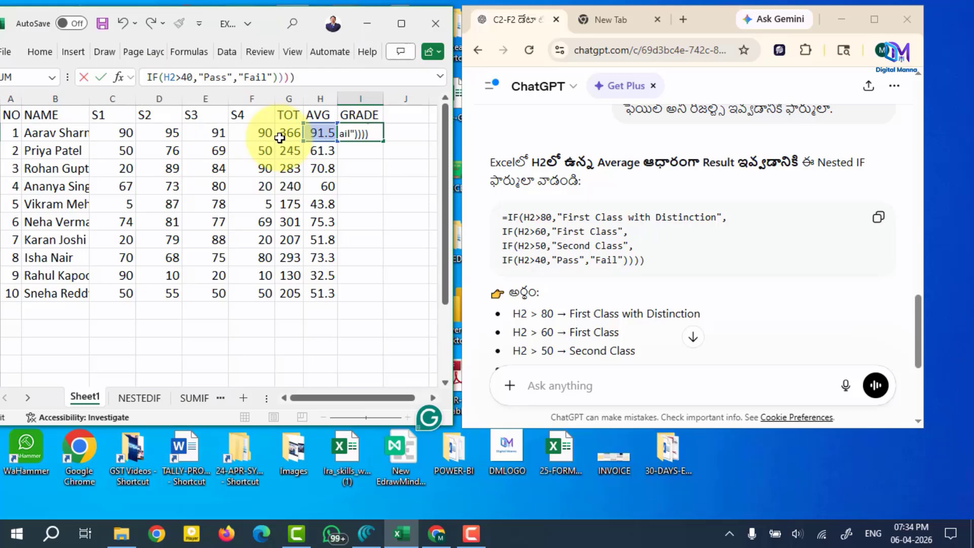
key("Return")
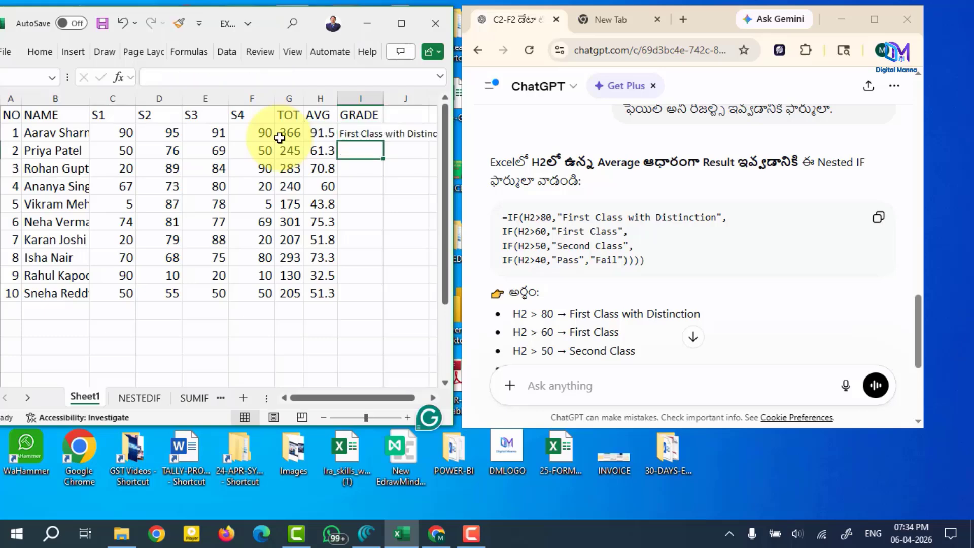
Step: Fill the GRADE formula from I2 down to the tenth student and autofit the column's width
left_click(356, 134)
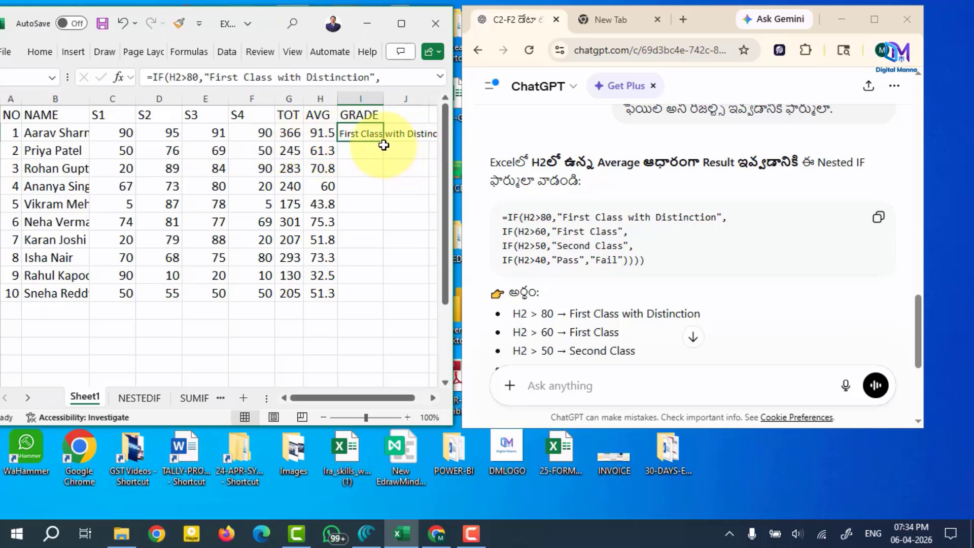
left_click_drag(383, 144, 383, 295)
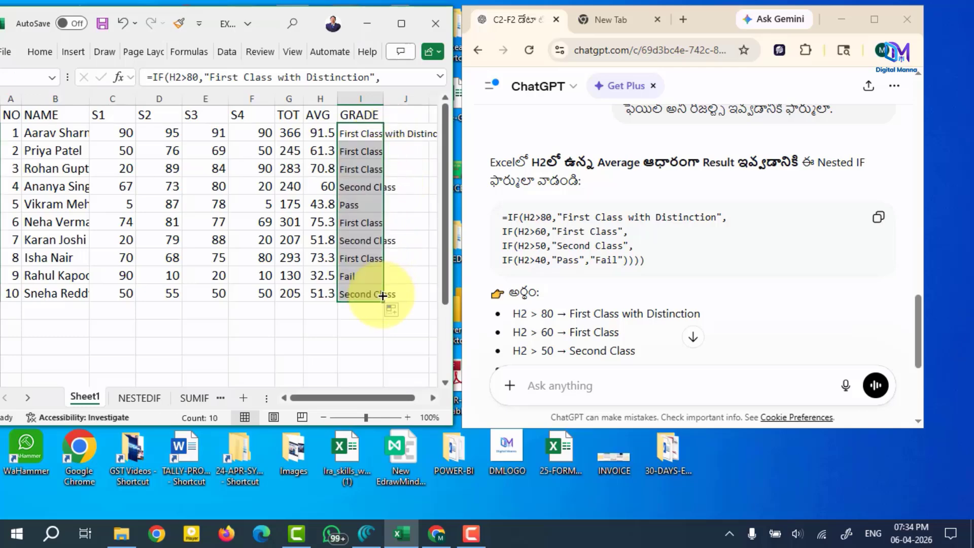
double_click(383, 97)
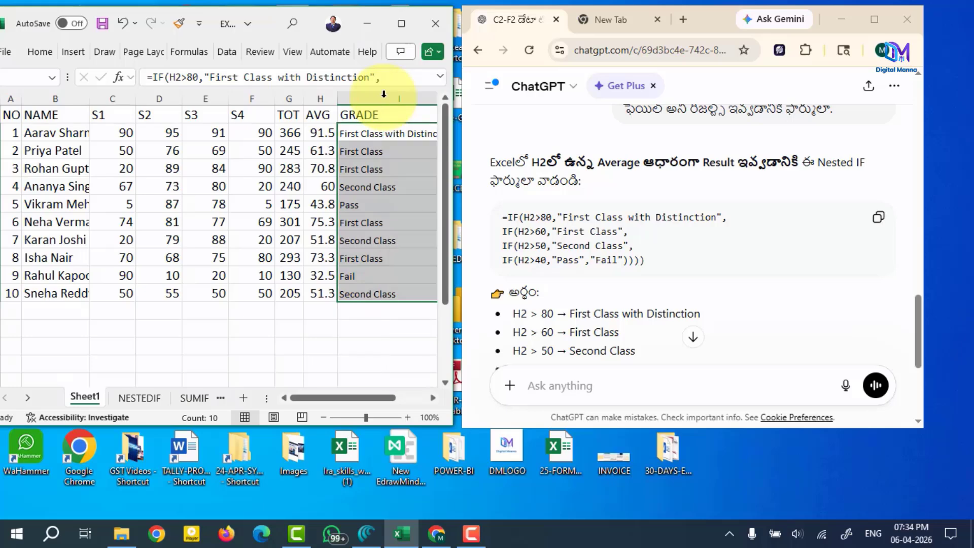
left_click(547, 89)
left_click(319, 145)
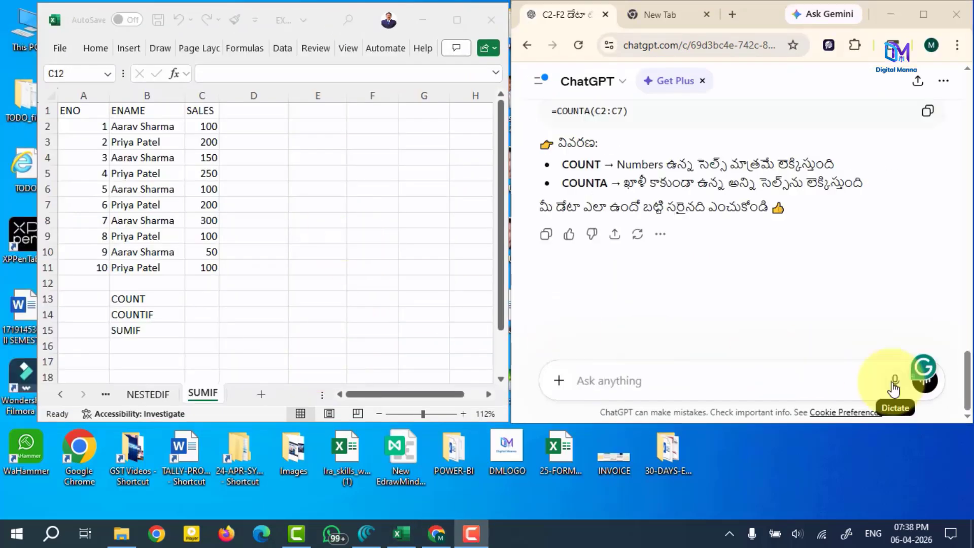
Step: Dictate and send a Telugu prompt in ChatGPT asking for a formula to count the data in C2 to C11
left_click(894, 388)
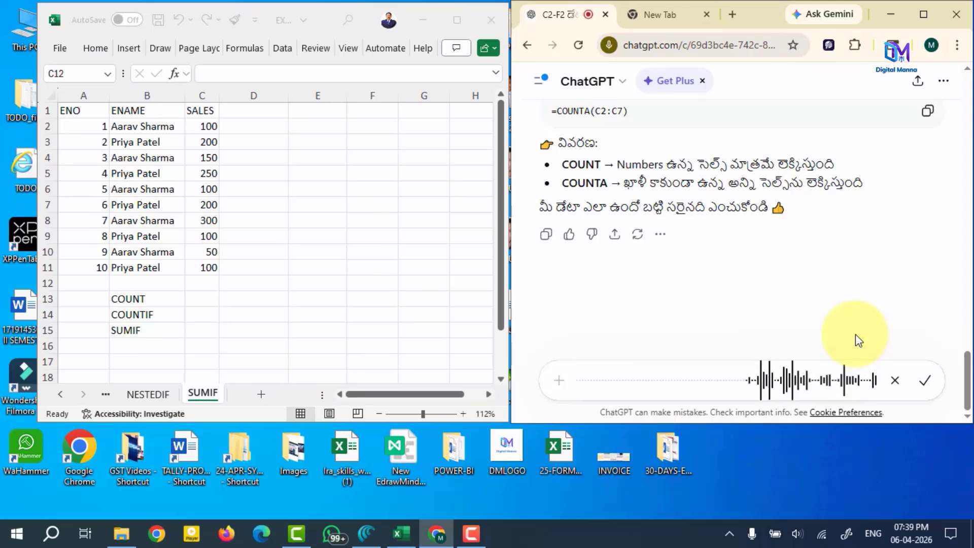
left_click(925, 380)
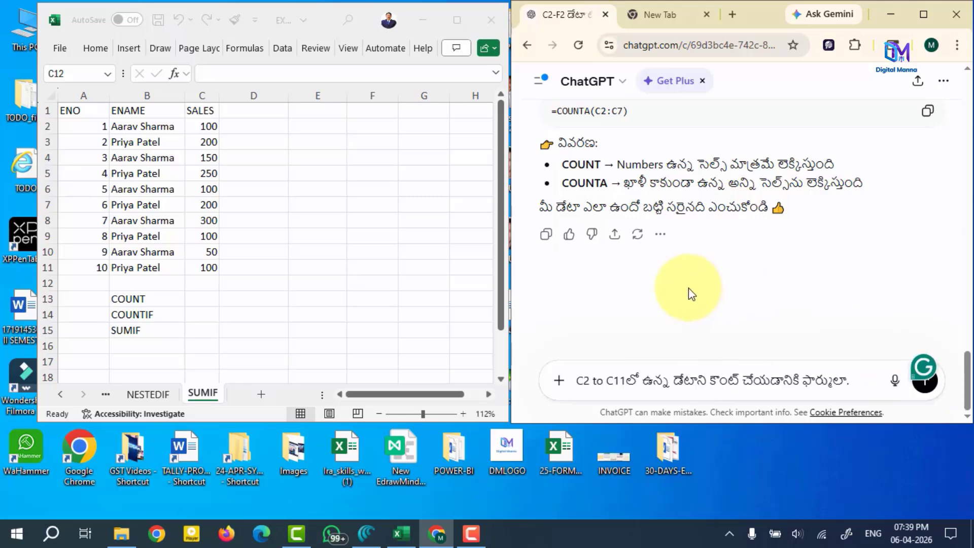
left_click(924, 381)
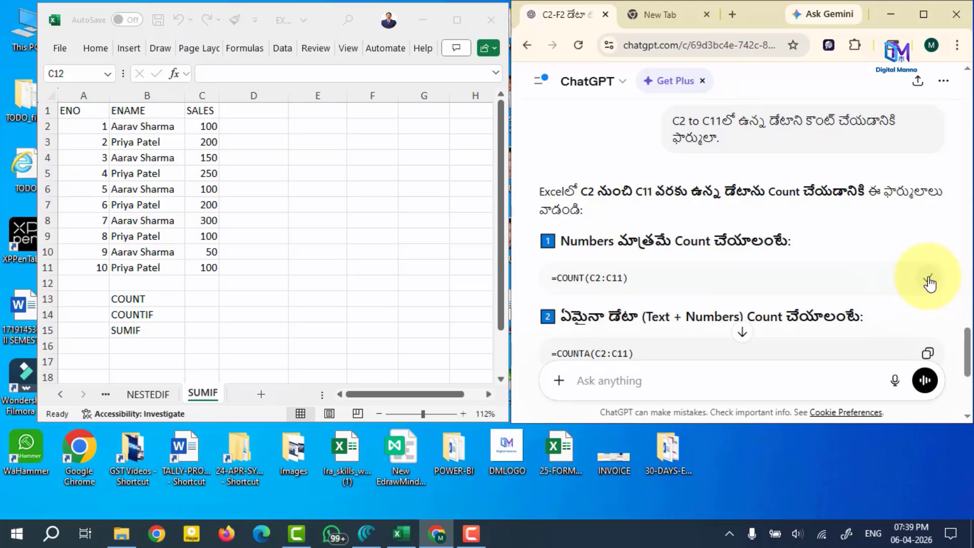
Step: Paste the =COUNT(C2:C11) formula from the chat answer into cell C12 of Excel's SUMIF sheet
left_click(197, 281)
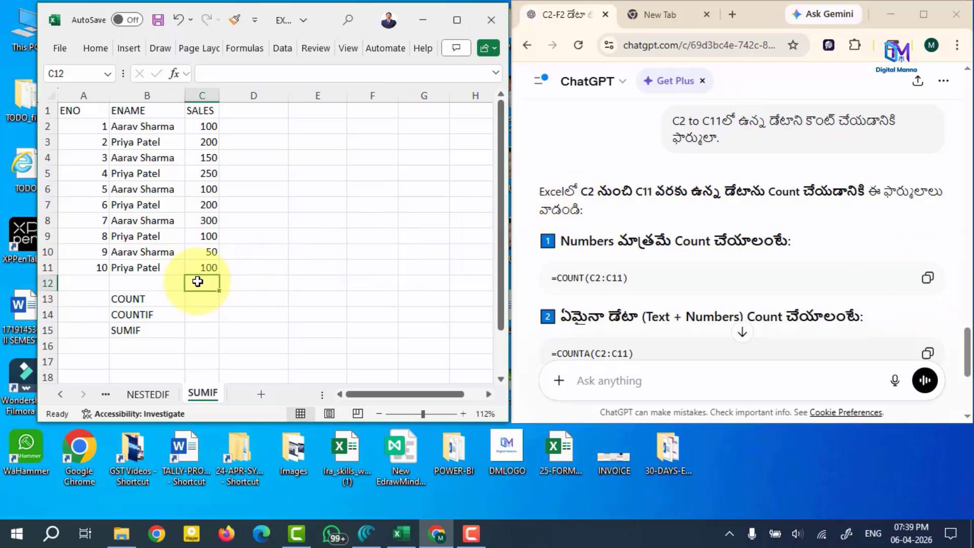
right_click(197, 281)
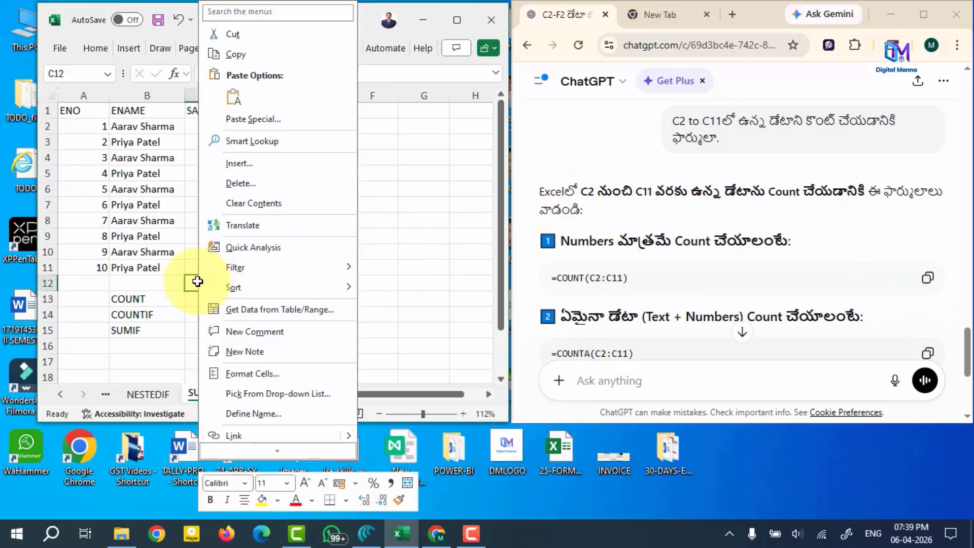
left_click(233, 98)
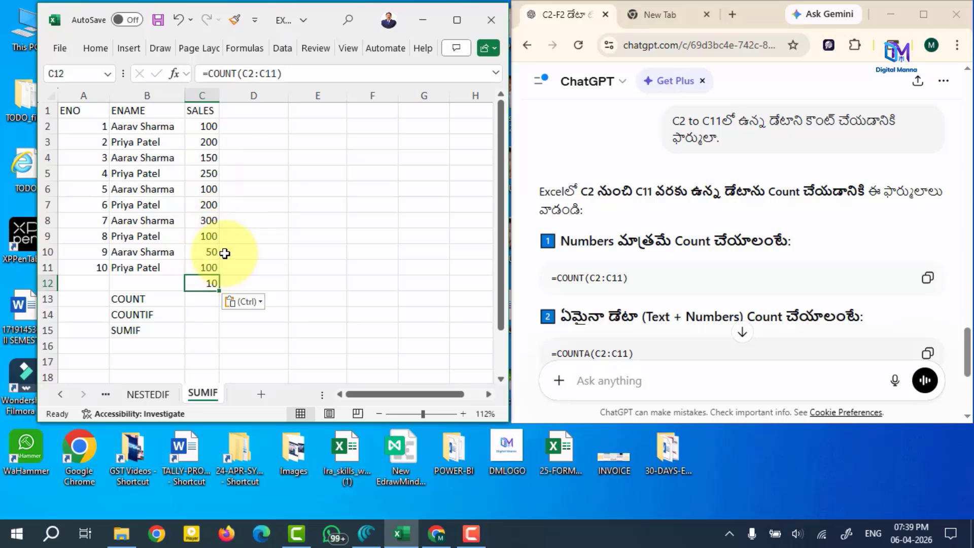
Step: Dictate and send a Telugu prompt in ChatGPT asking to count only the cells in C2 to C11 whose value is 100
left_click(741, 332)
left_click(895, 381)
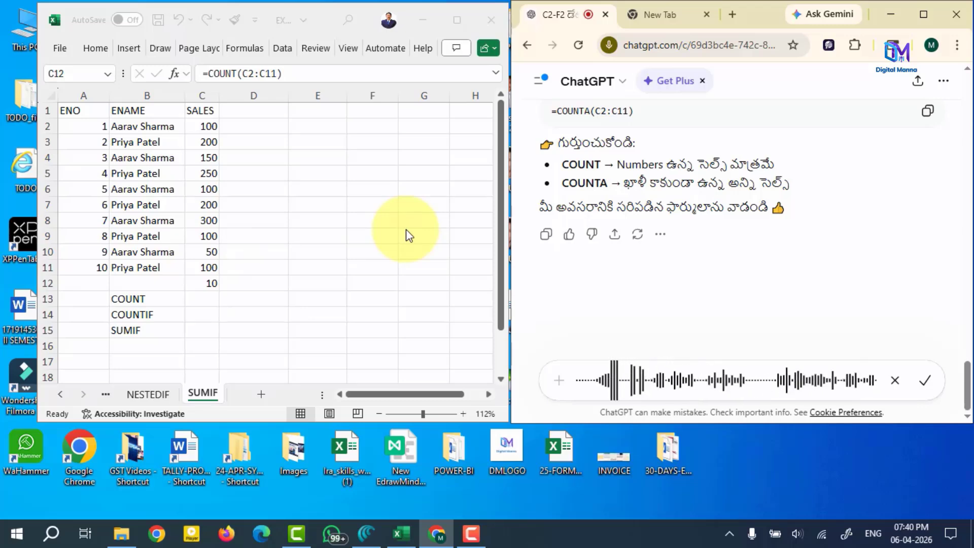
left_click(924, 380)
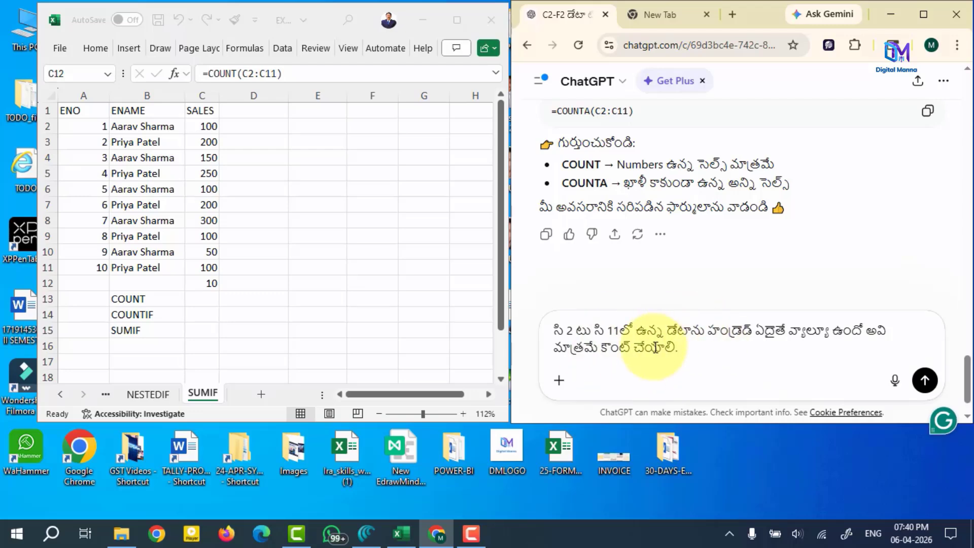
left_click(925, 380)
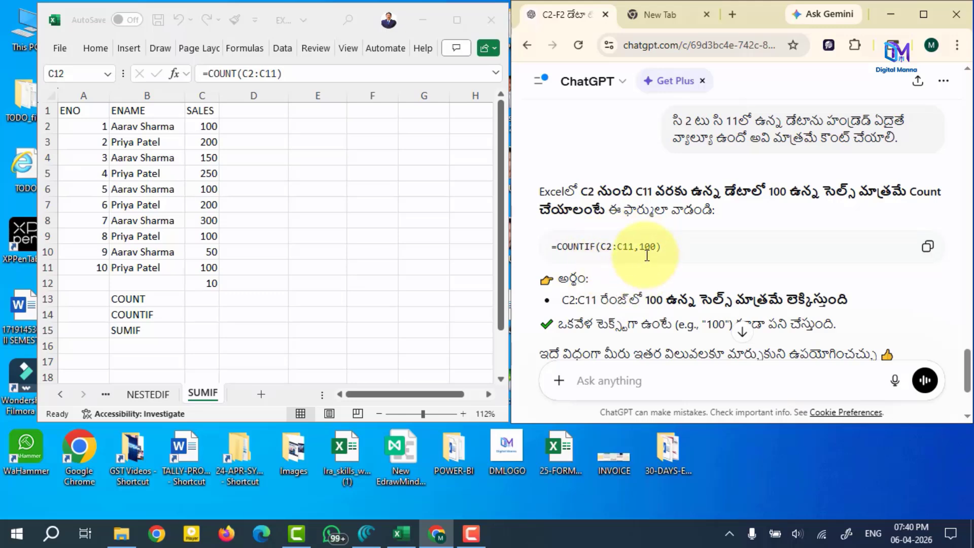
Step: Copy =COUNTIF(C2:C11,100) from the chat answer and paste it into Excel cell D10
left_click(928, 249)
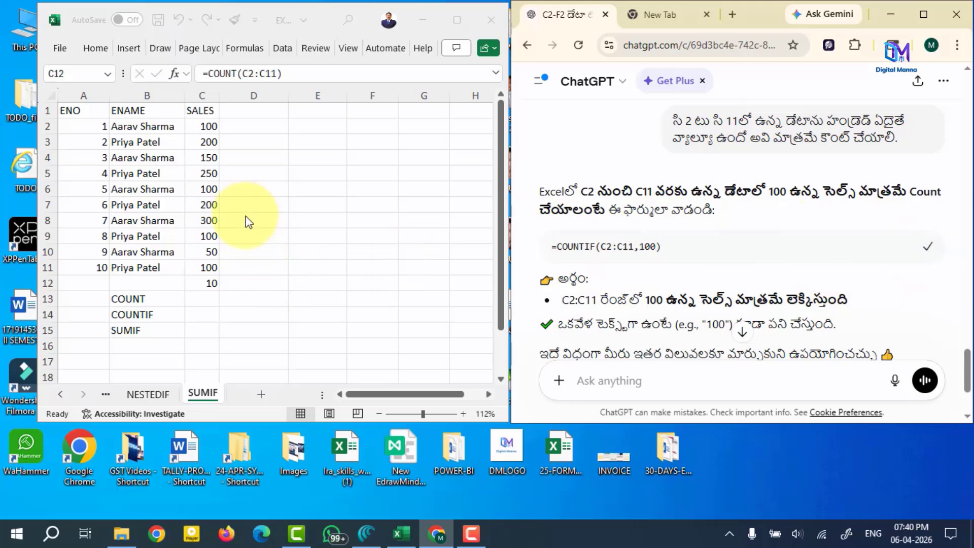
key("alt+Tab")
left_click(271, 255)
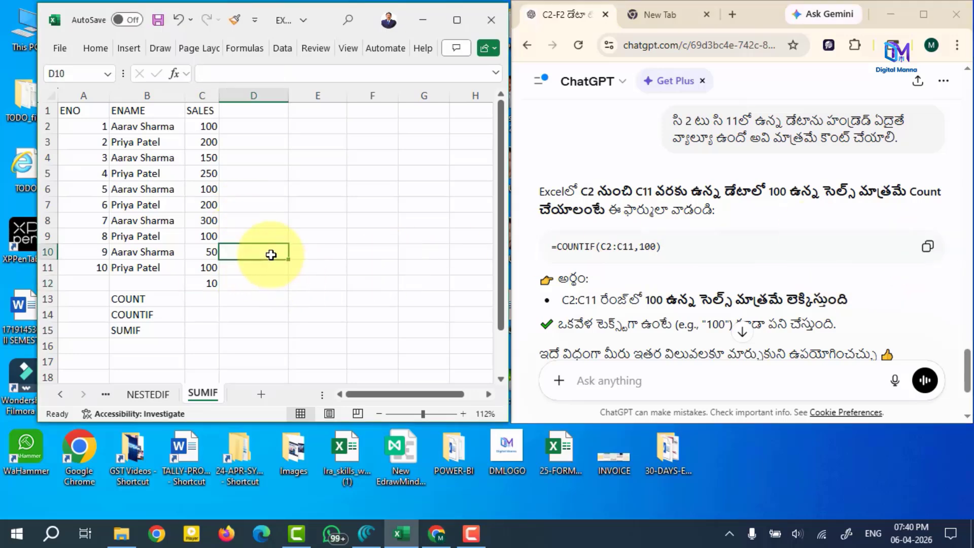
right_click(271, 256)
left_click(306, 159)
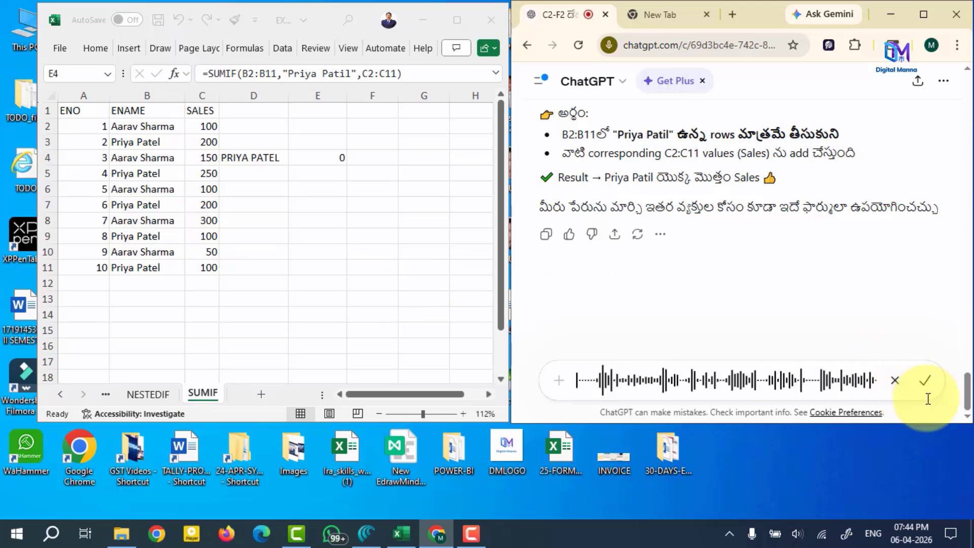
Step: Send a dictated Telugu prompt for totalling the C2:C11 sales of one employee named in B2:B11, and copy the SUMIF formula from the answer
left_click(925, 379)
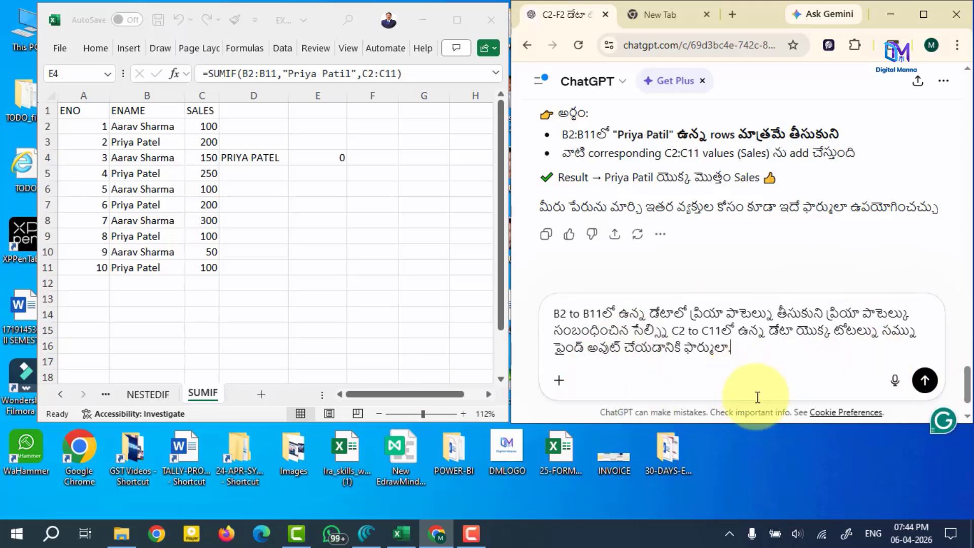
left_click(924, 382)
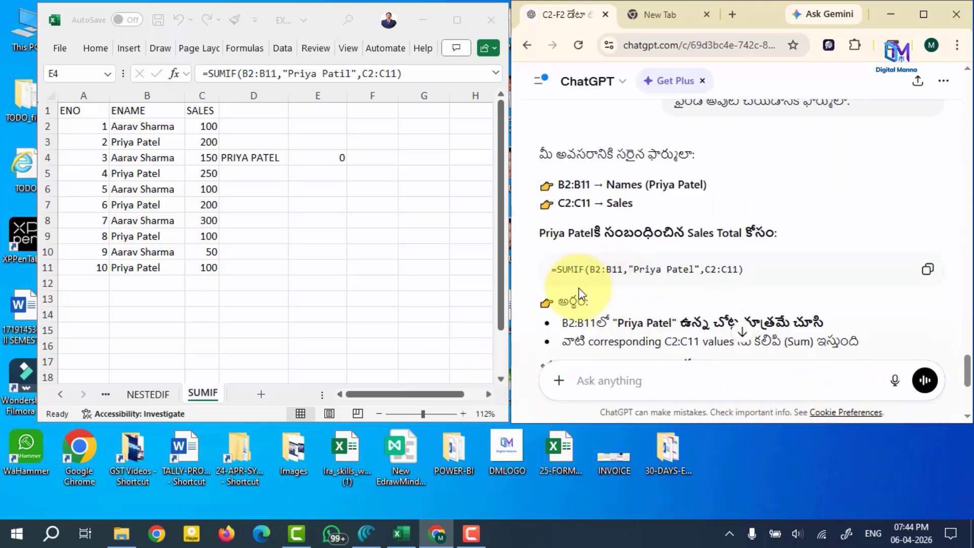
left_click(929, 275)
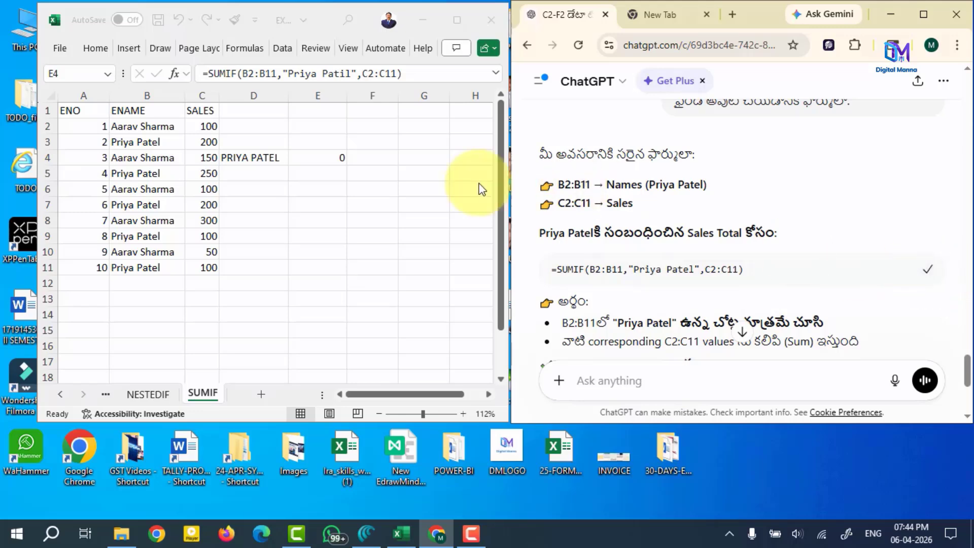
Step: Replace the formula in Excel cell E4 with the copied SUMIF formula using B2:B11, the corrected employee name and C2:C11
left_click(312, 160)
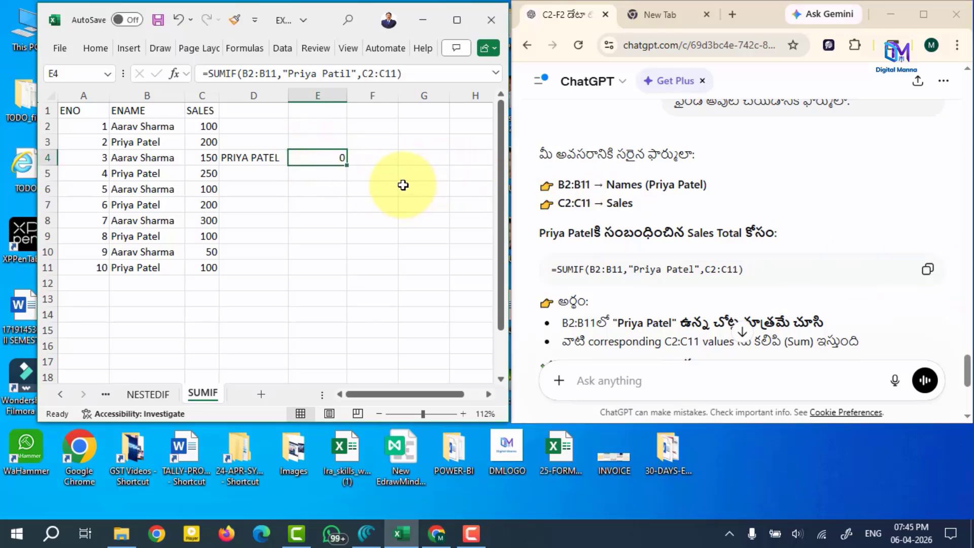
key("Delete")
left_click(315, 183)
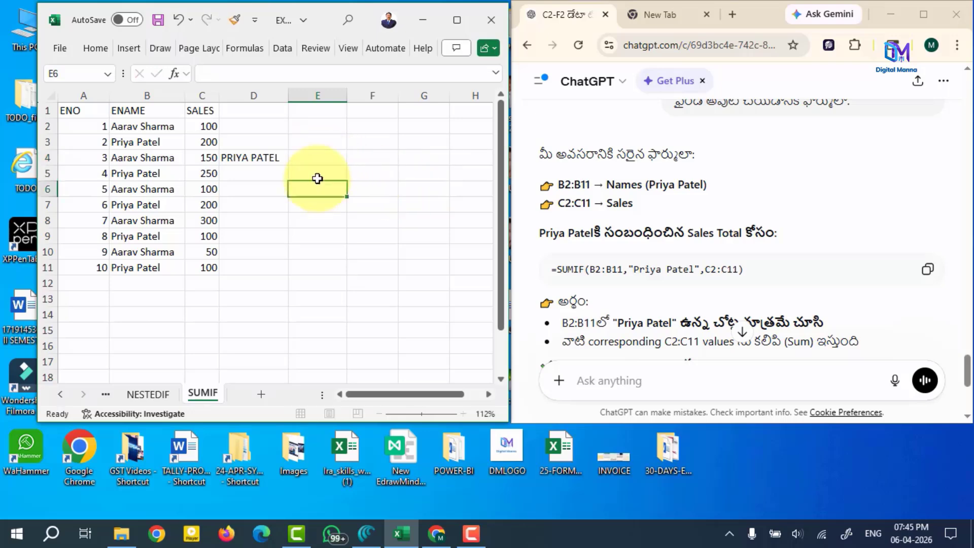
left_click(308, 157)
right_click(307, 157)
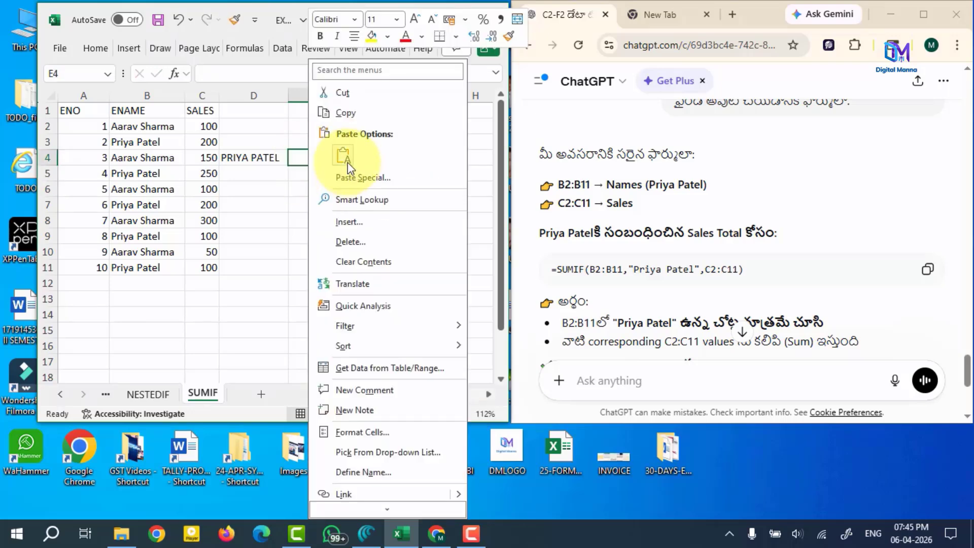
key("Escape")
key("ctrl+v")
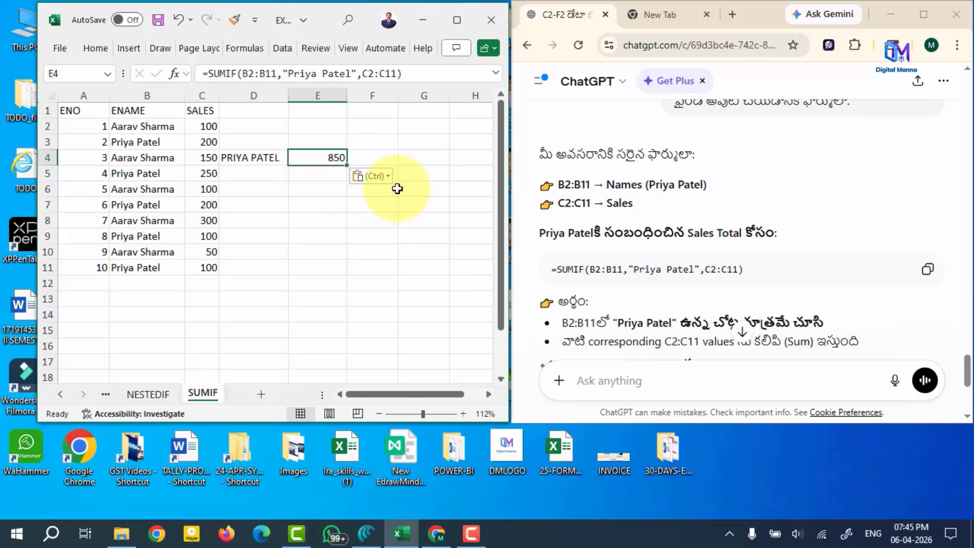